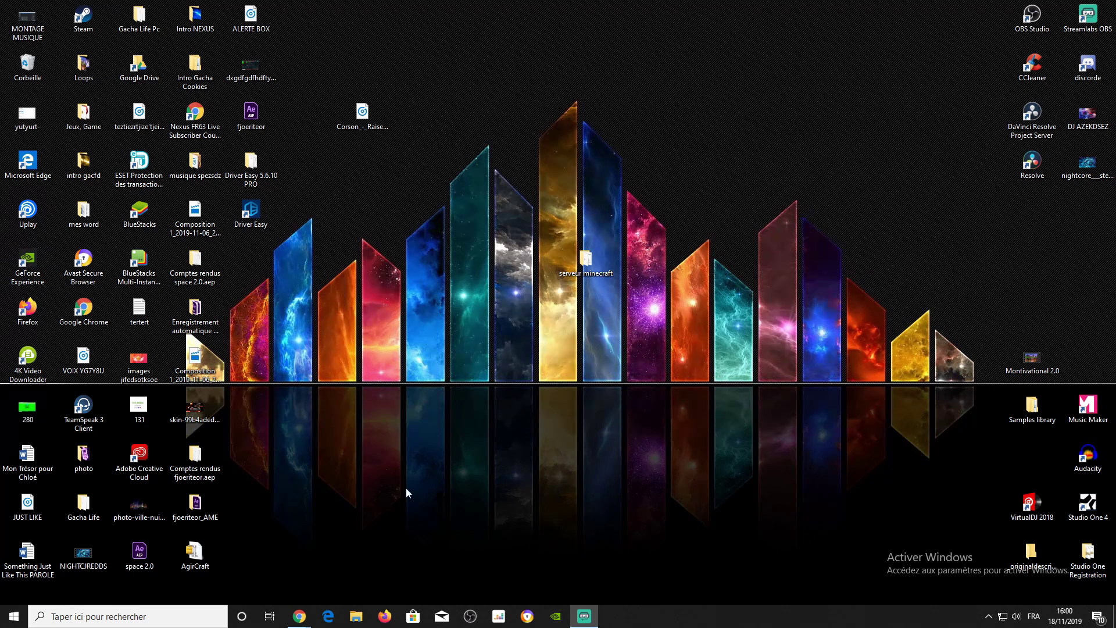
# - Switch to the Chrome window with the live subscriber count and open the YouTube home page in its YouTube tab
pyautogui.moveTo(299, 615)
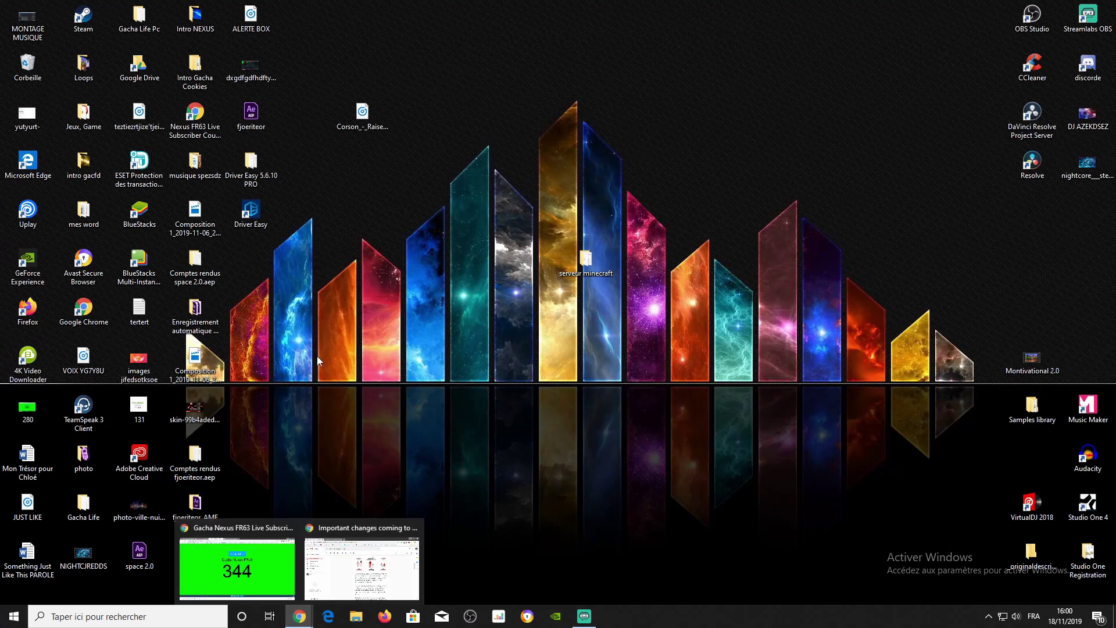
pyautogui.click(222, 604)
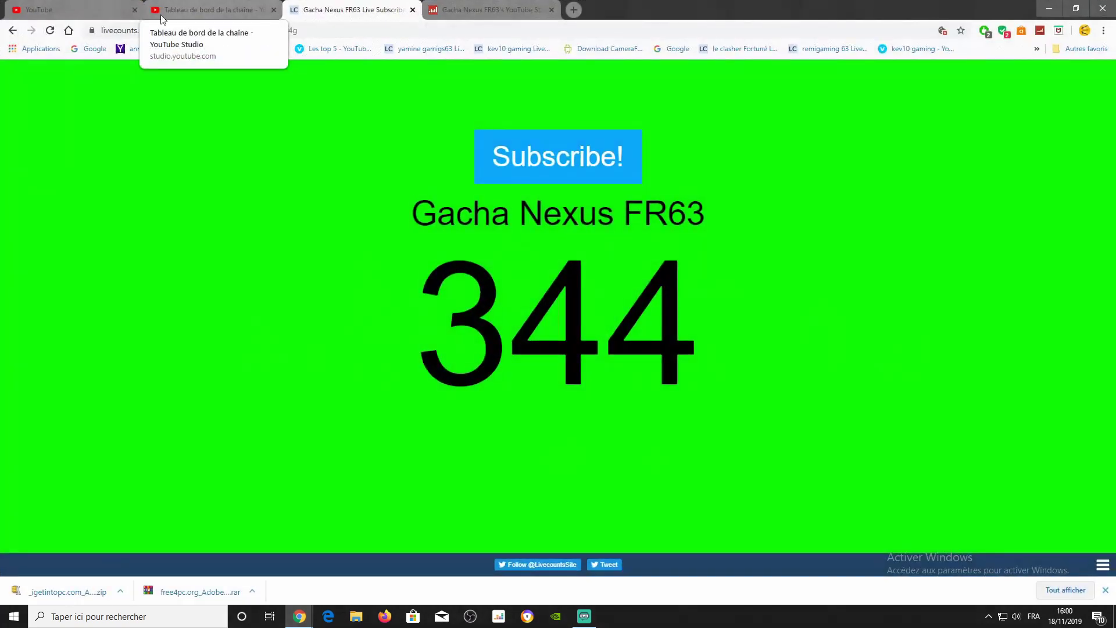
pyautogui.click(85, 8)
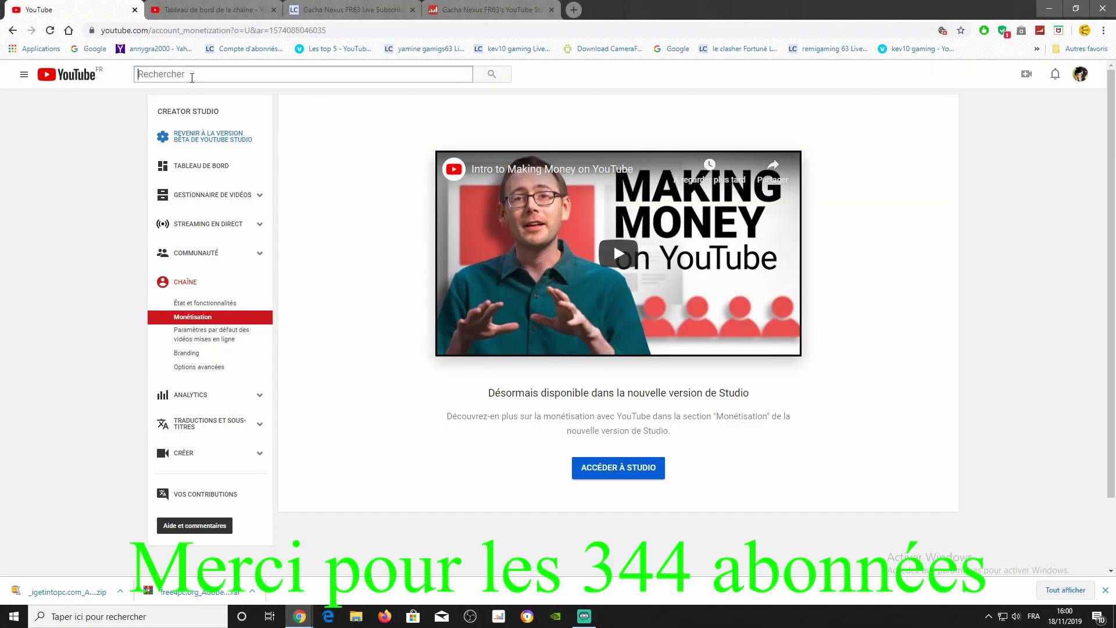
pyautogui.click(47, 75)
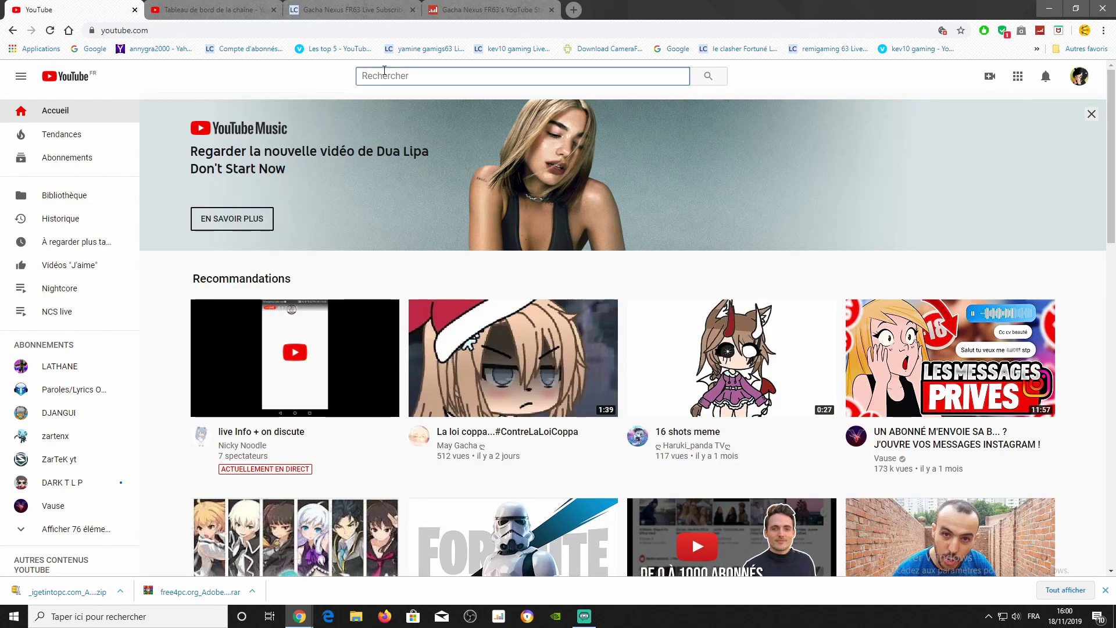
# - Search YouTube for "youtube creator studio"
pyautogui.write('y')
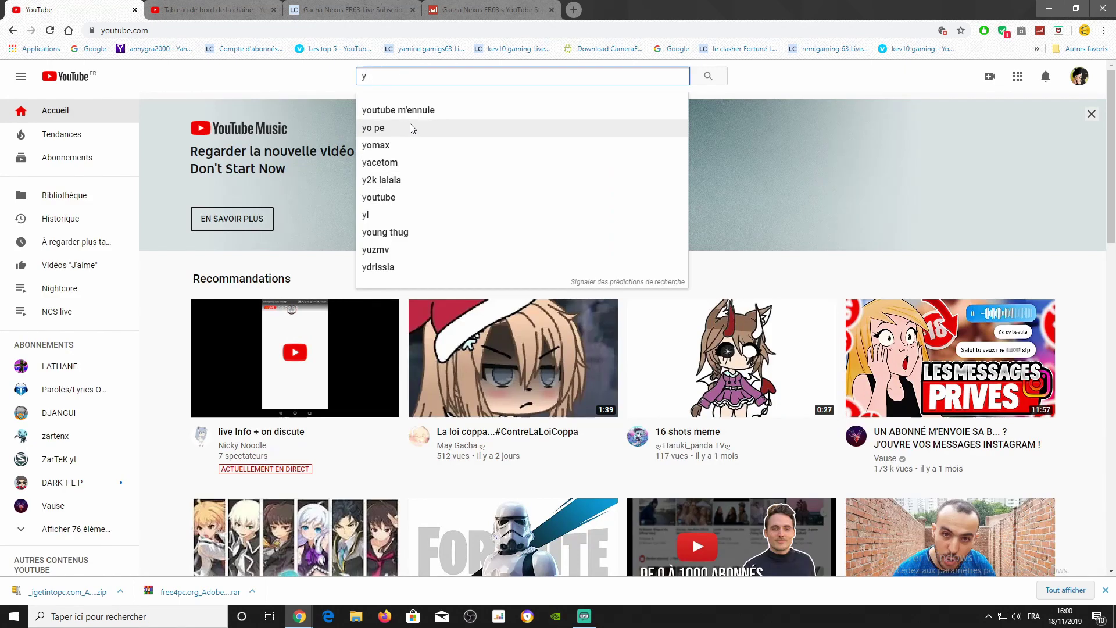
pyautogui.write('outu')
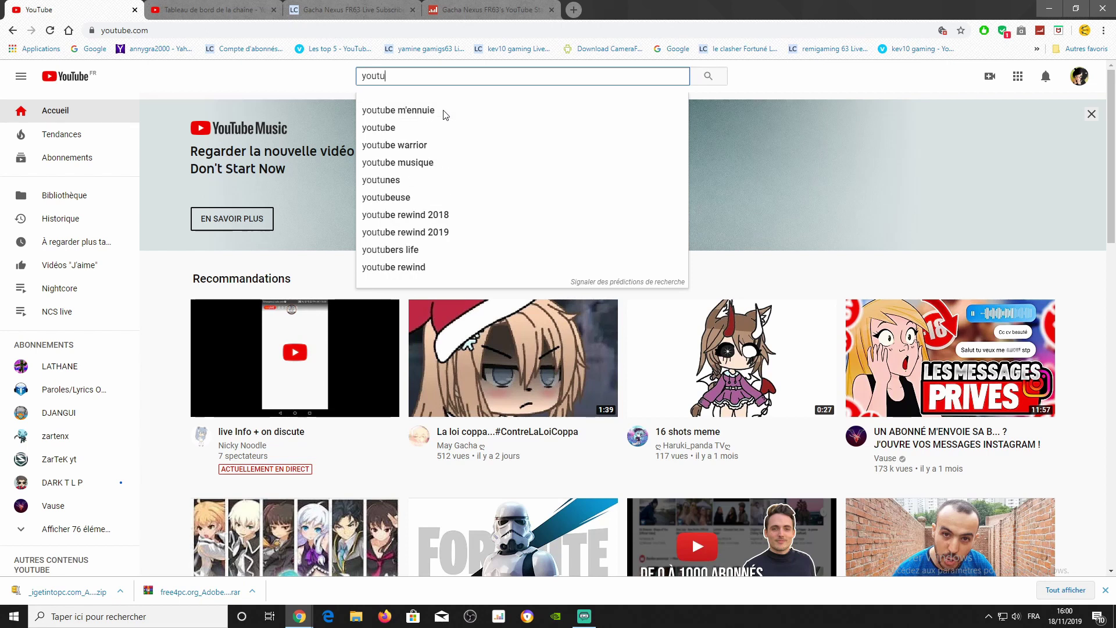
pyautogui.write('be c')
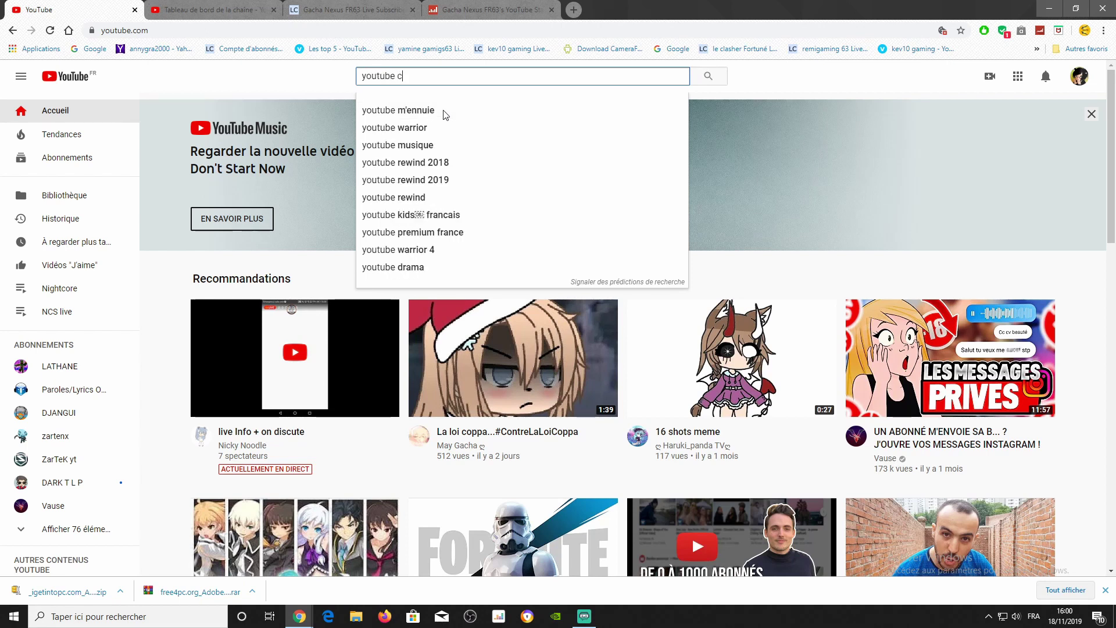
pyautogui.write('reator')
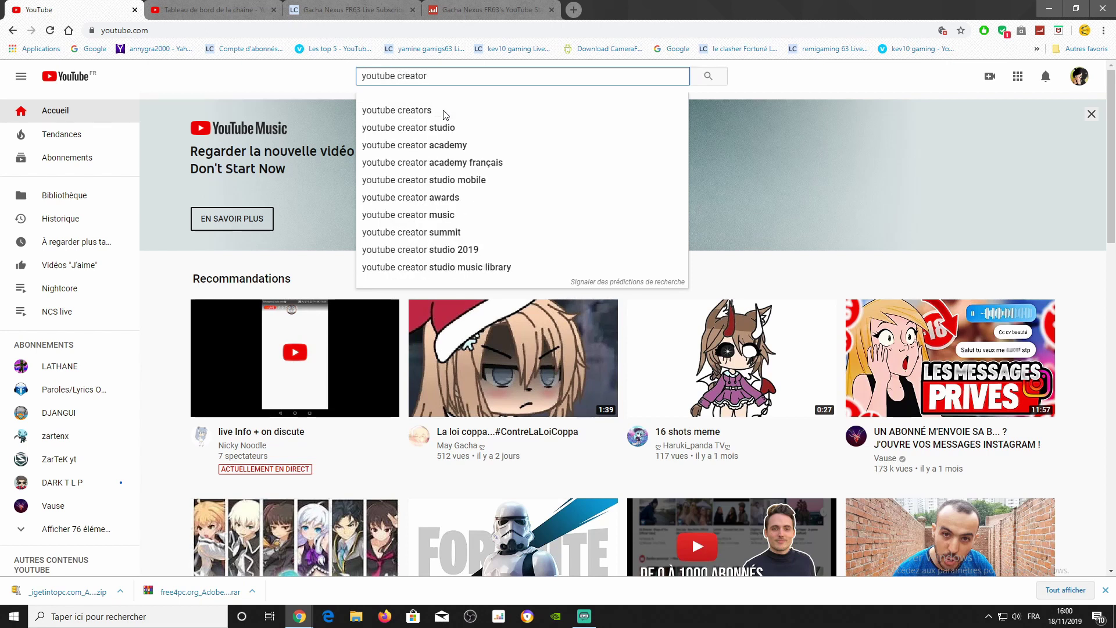
pyautogui.click(414, 127)
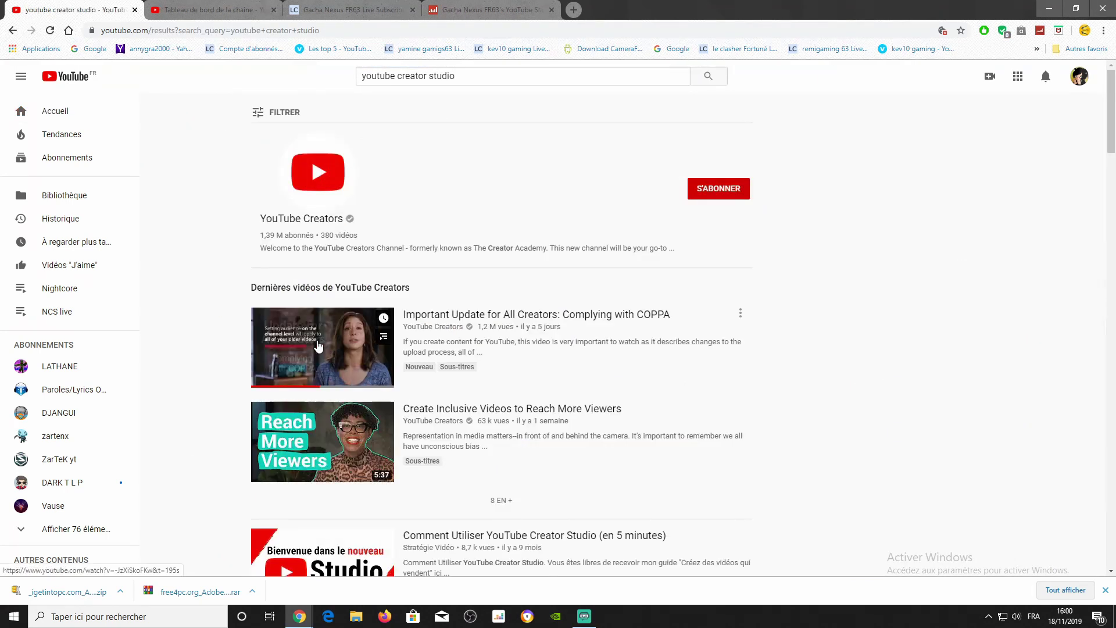
# - Open the video "Important Update for All Creators: Complying with COPPA", pause it and view the details and comments below it
pyautogui.click(318, 347)
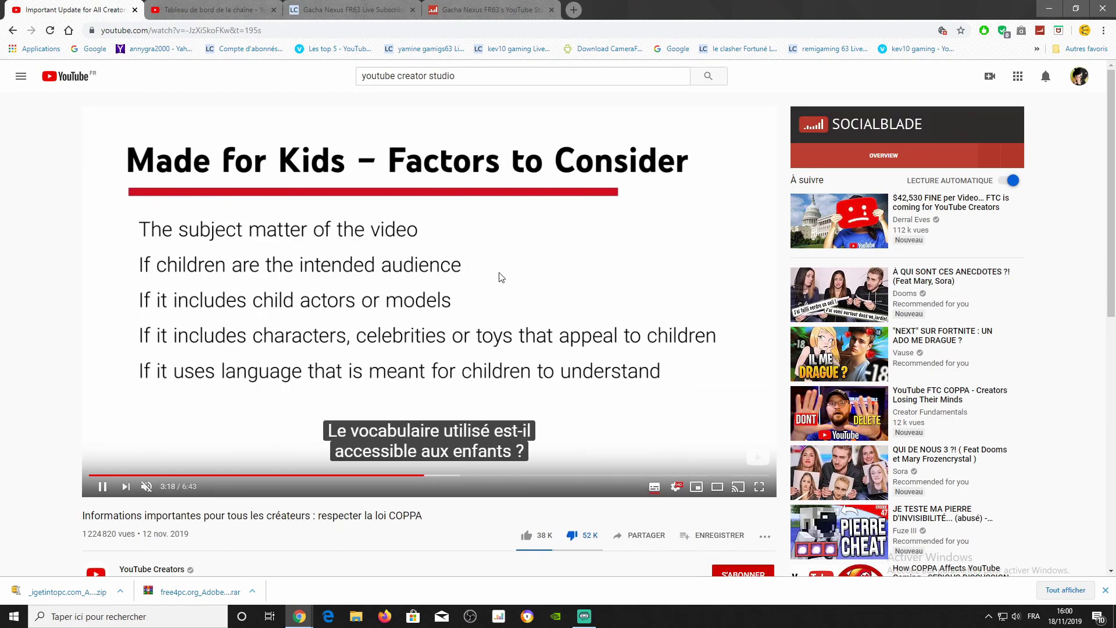
pyautogui.click(448, 279)
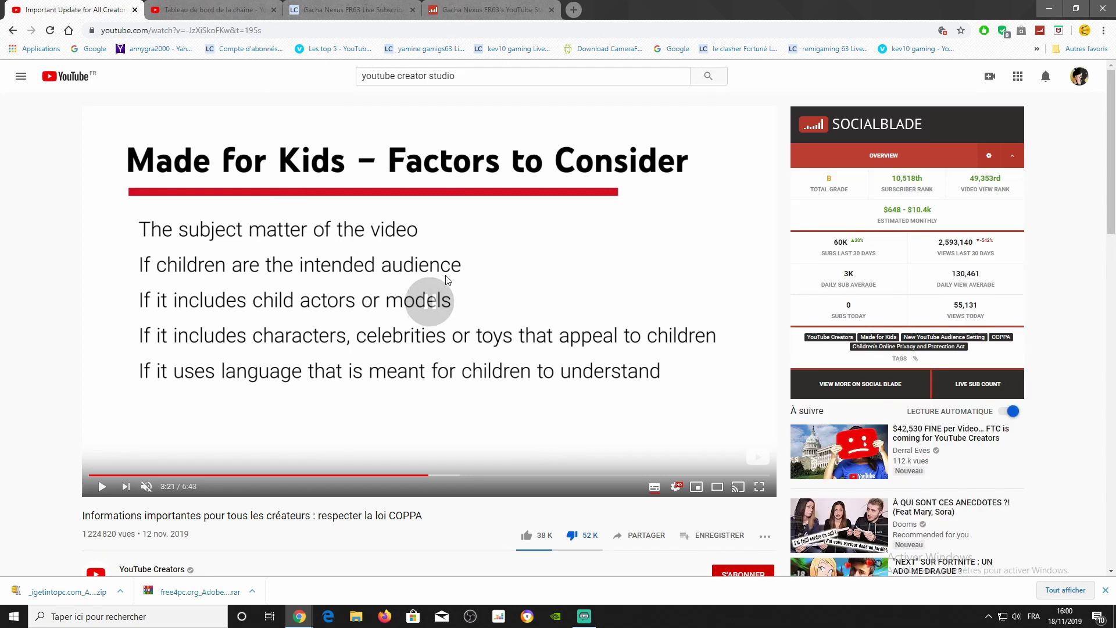
pyautogui.scroll(-2, 572, 328)
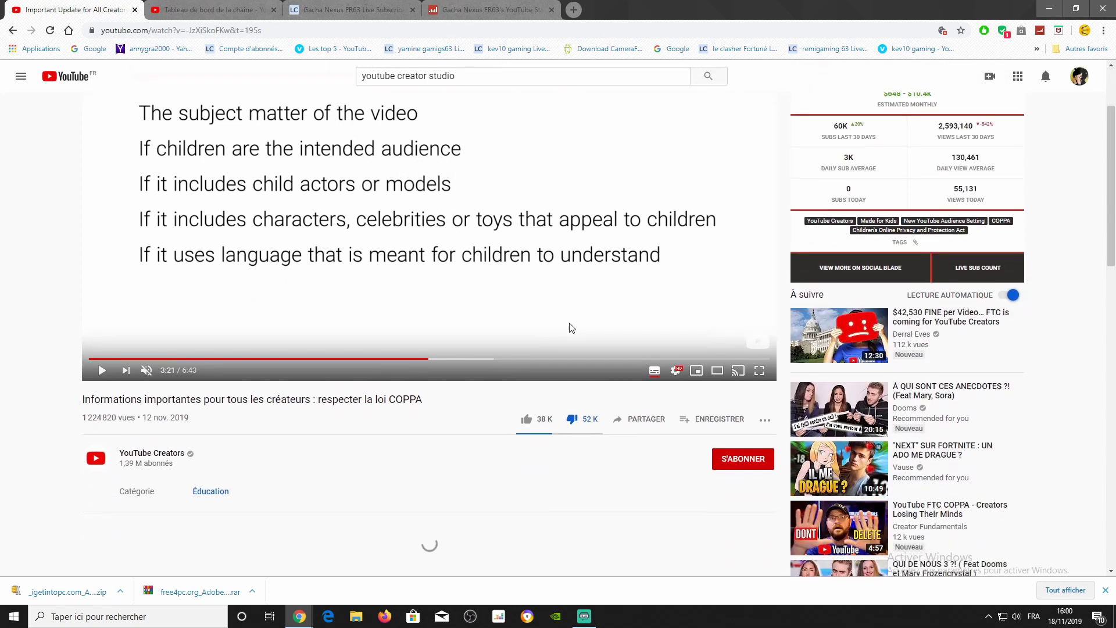
pyautogui.scroll(-1, 572, 328)
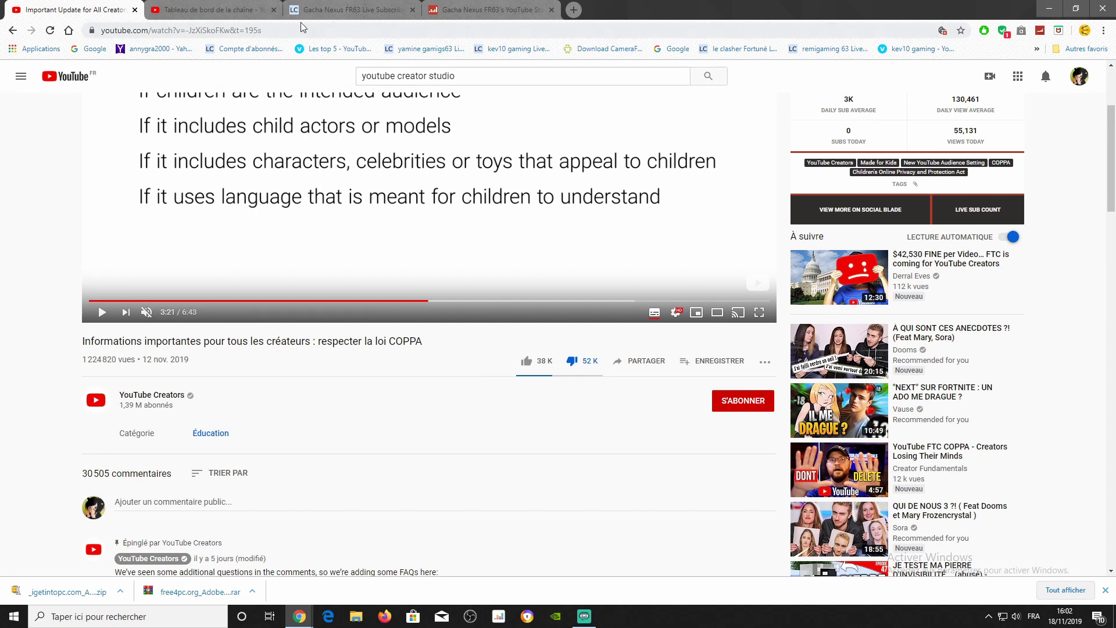
# - Close the old channel dashboard tab and open the YouTube Studio beta from the account options
pyautogui.click(273, 10)
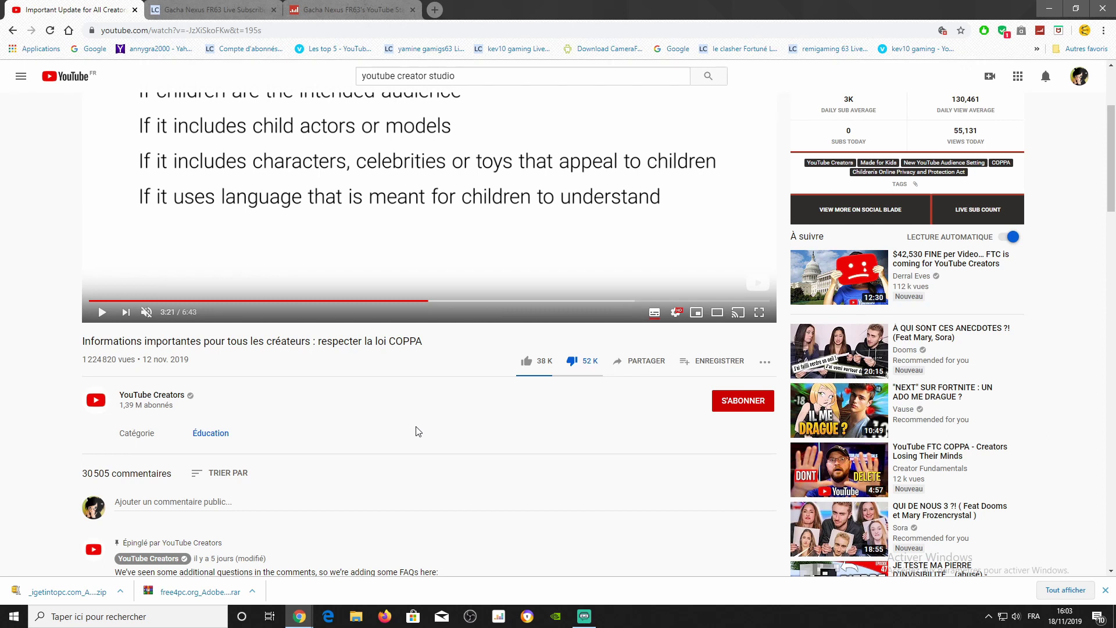
pyautogui.scroll(2, 431, 366)
pyautogui.rightClick(658, 282)
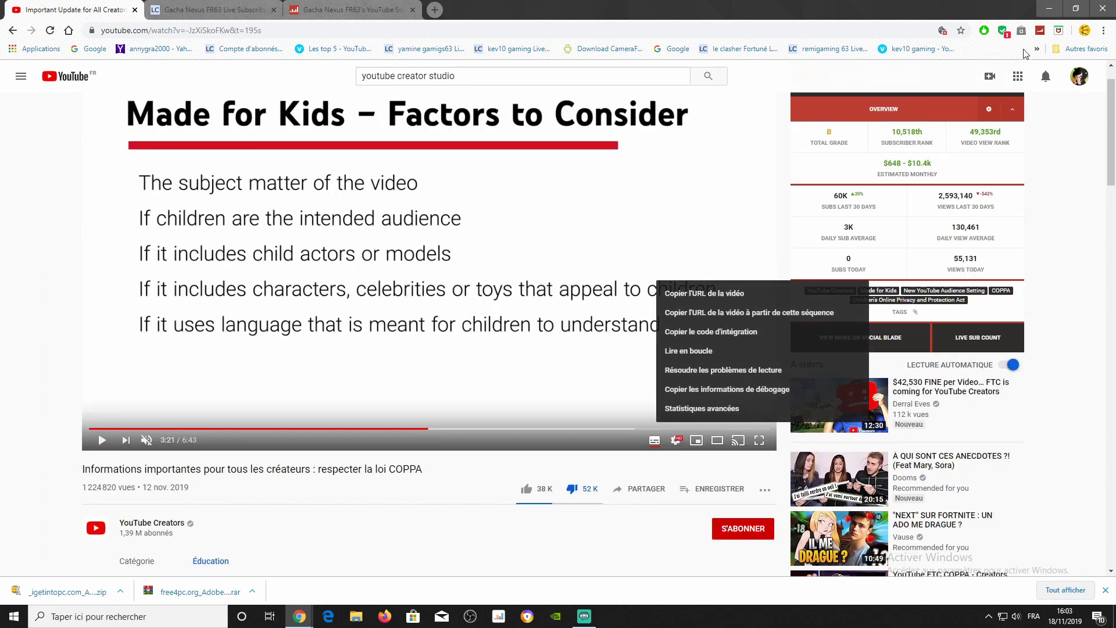
pyautogui.click(1080, 76)
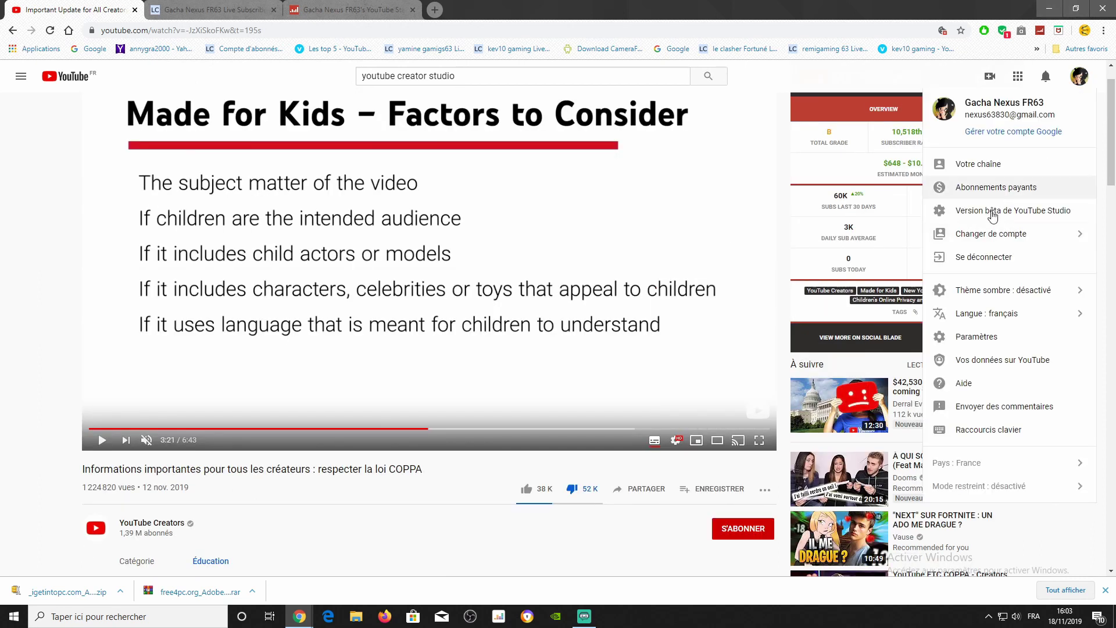
pyautogui.click(1005, 214)
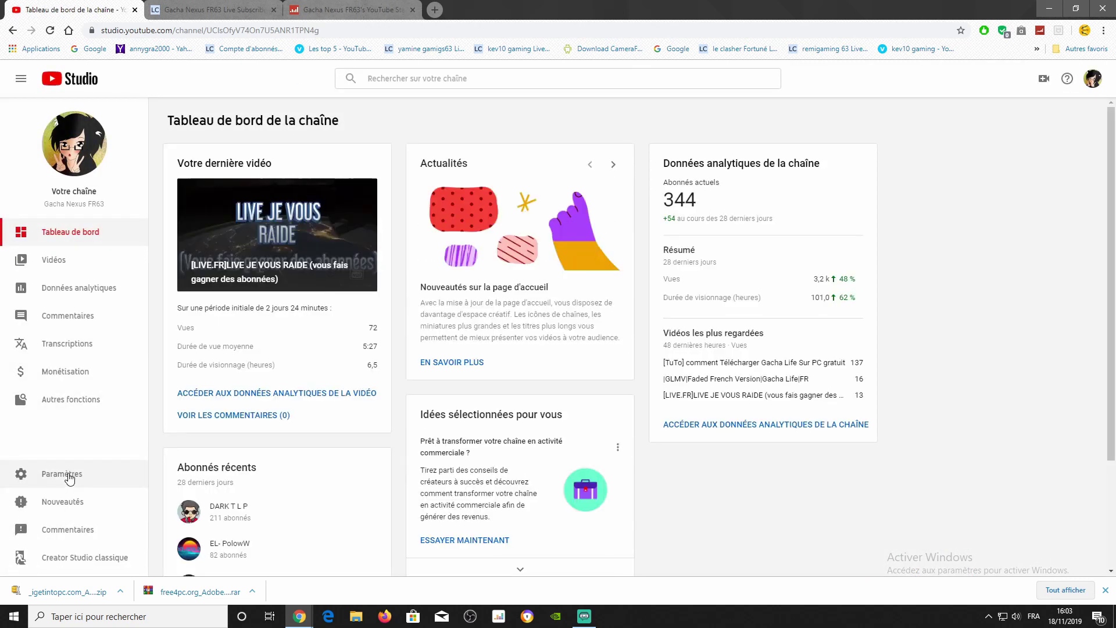
# - Open the channel's advanced settings to examine the made-for-kids audience options
pyautogui.click(64, 479)
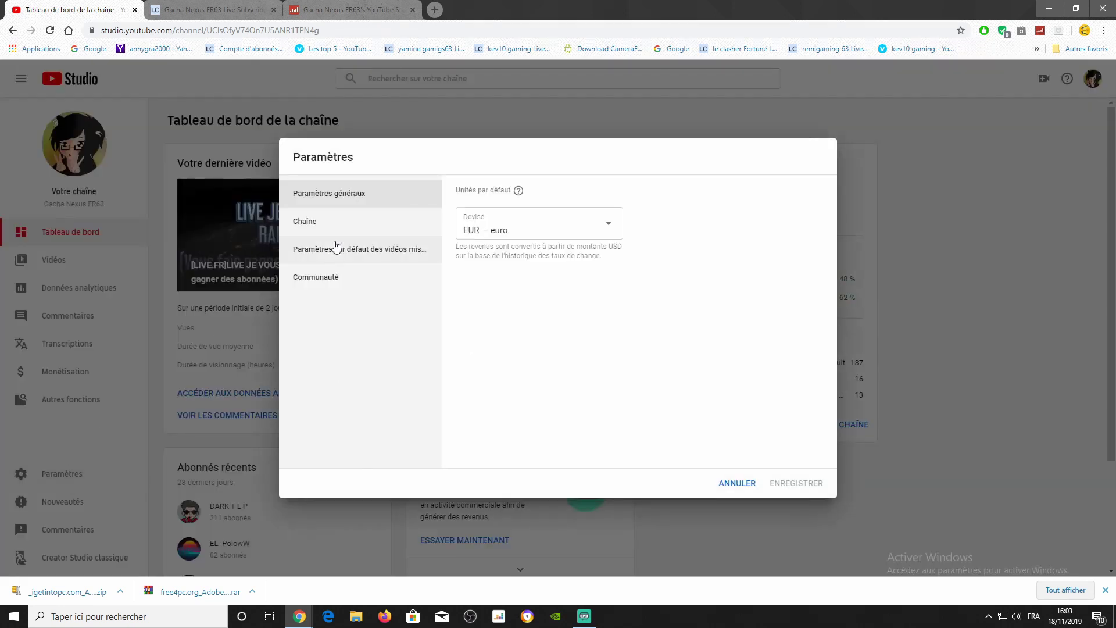
pyautogui.click(326, 223)
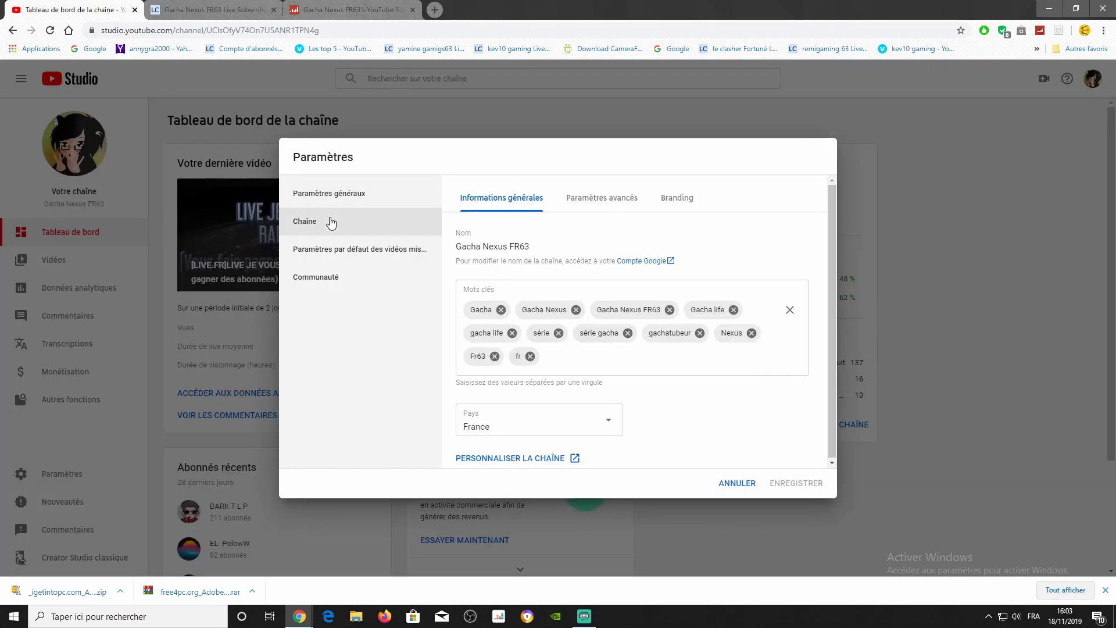
pyautogui.click(605, 204)
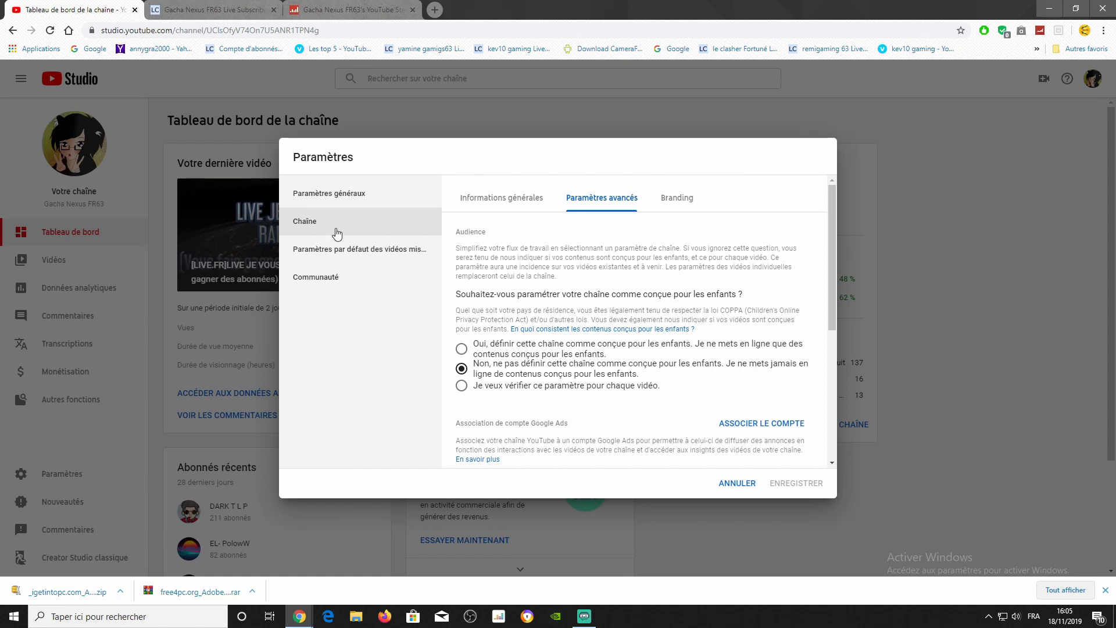
# - Review the automated filters in the Community settings, including moderators and hidden users, and close the settings without saving
pyautogui.click(314, 276)
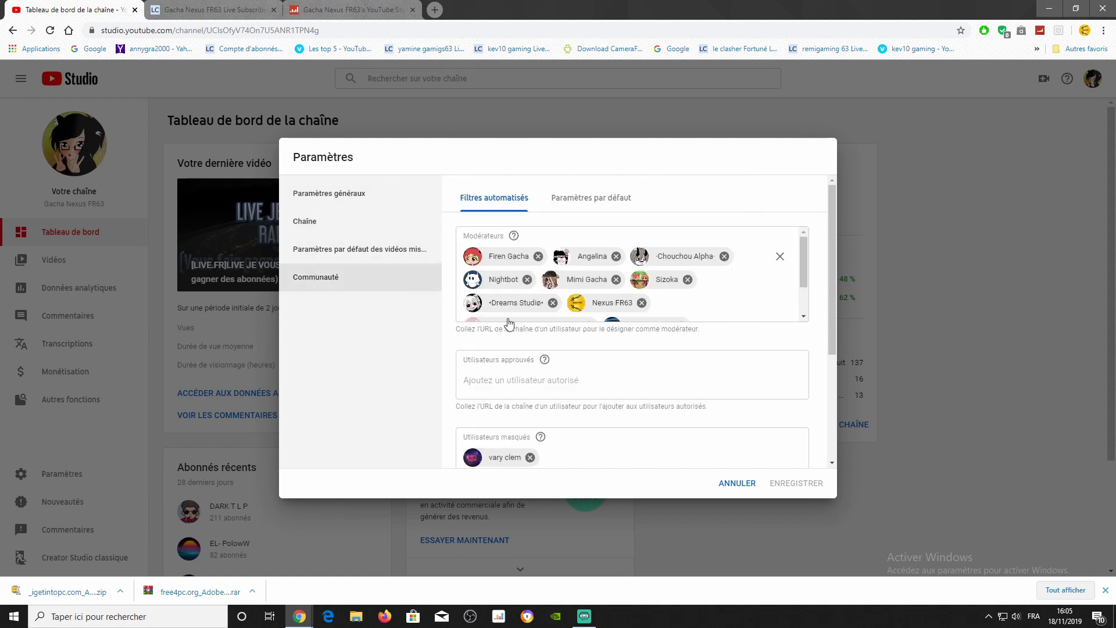
pyautogui.scroll(-6, 506, 318)
pyautogui.scroll(4, 542, 270)
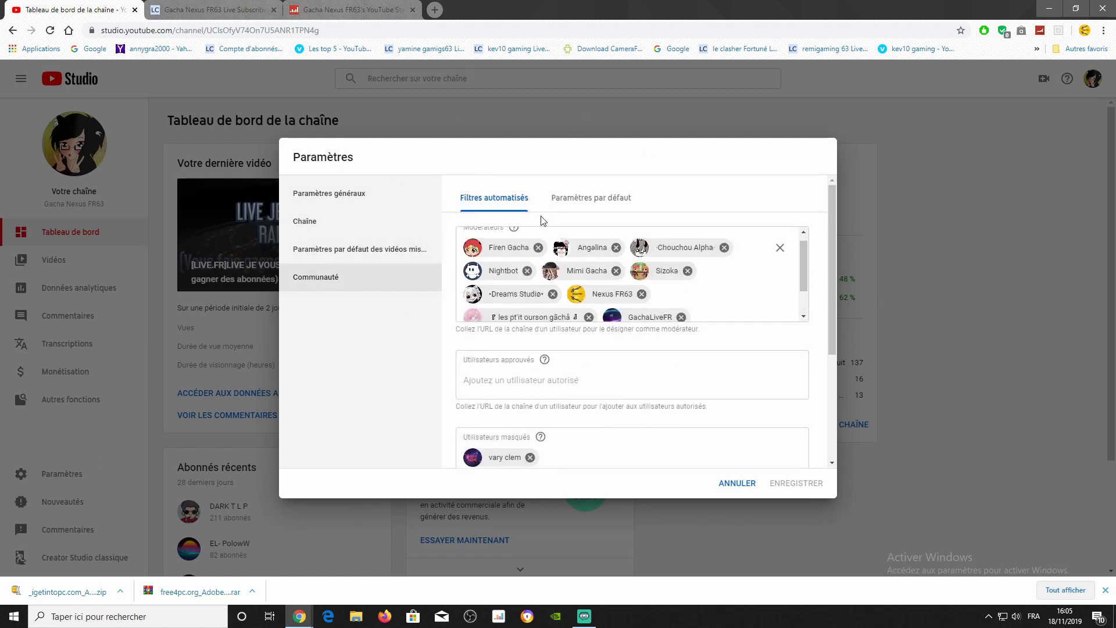
pyautogui.scroll(-5, 547, 267)
pyautogui.scroll(5, 464, 252)
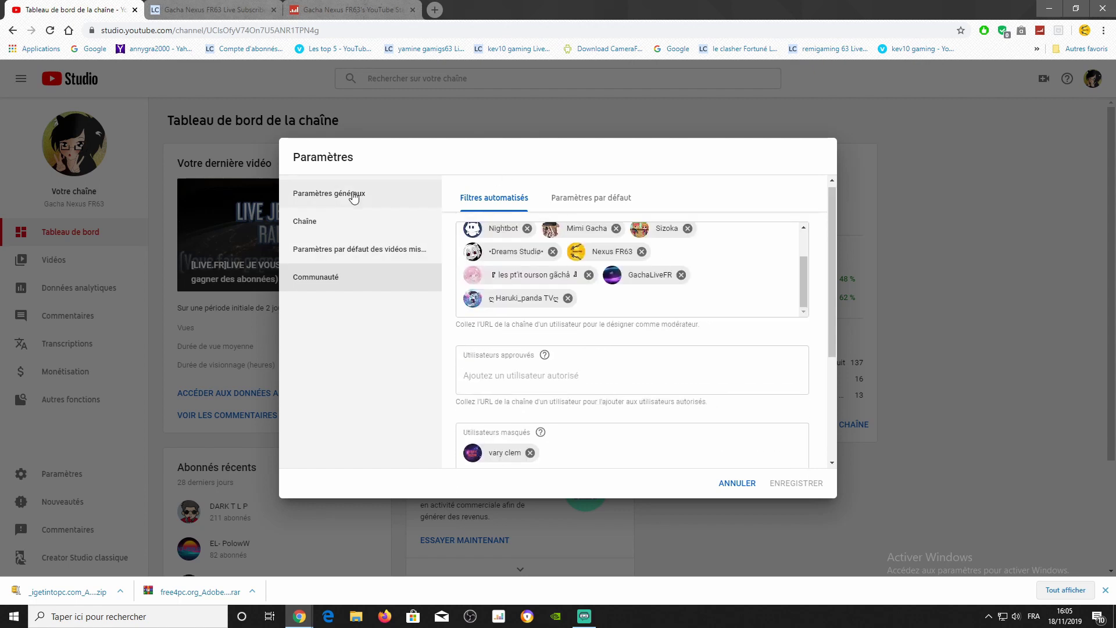
pyautogui.click(732, 485)
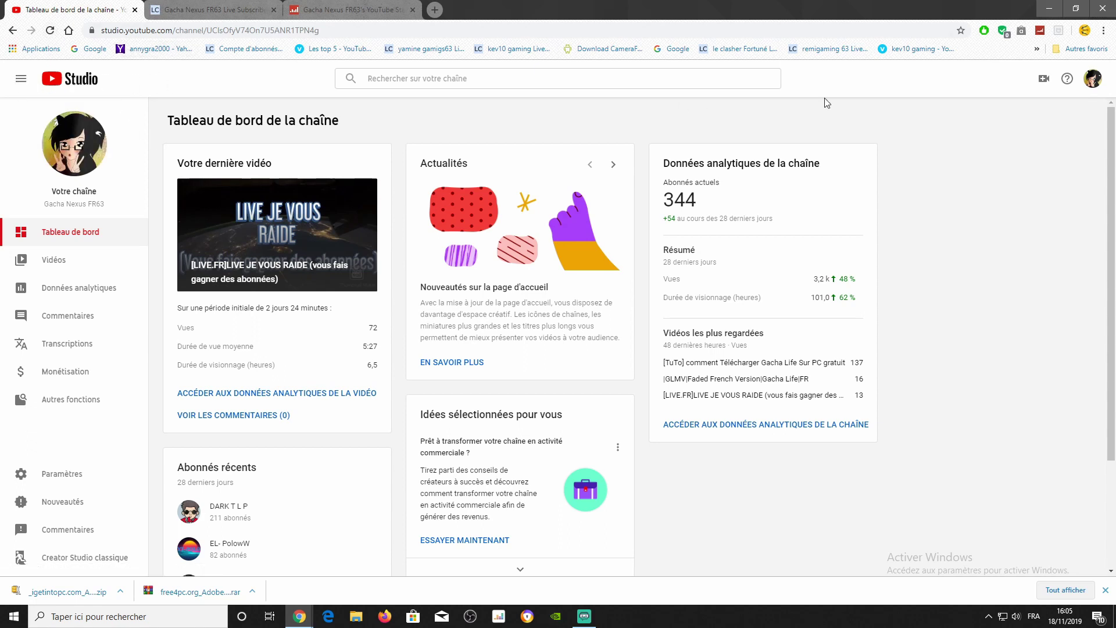
# - Return from YouTube Studio to the YouTube home page and look through the recommended videos
pyautogui.click(1091, 83)
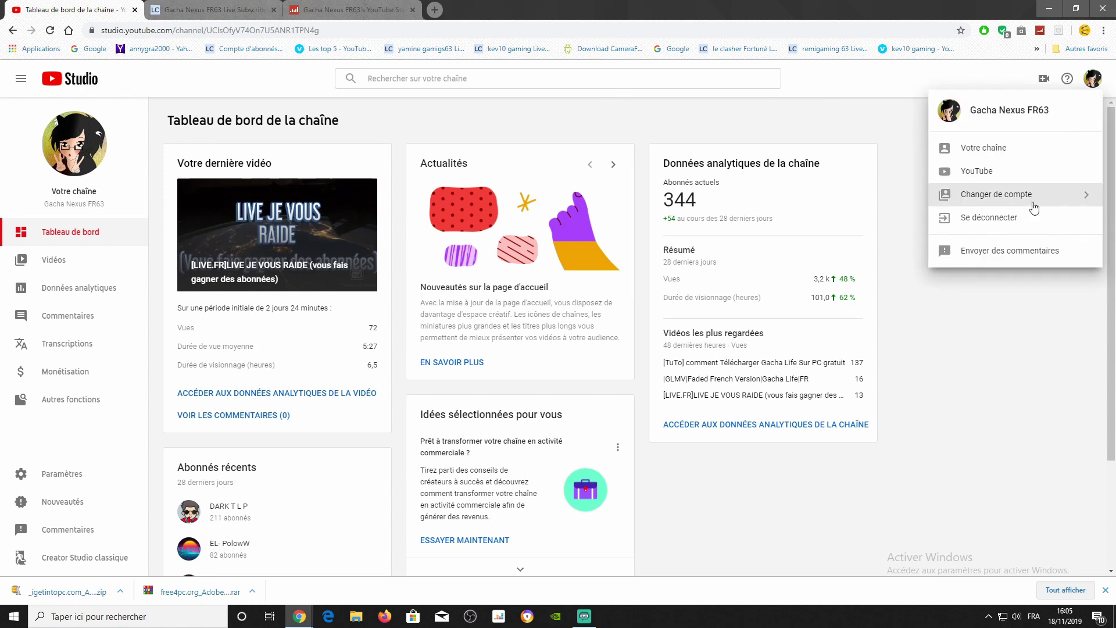
pyautogui.click(954, 170)
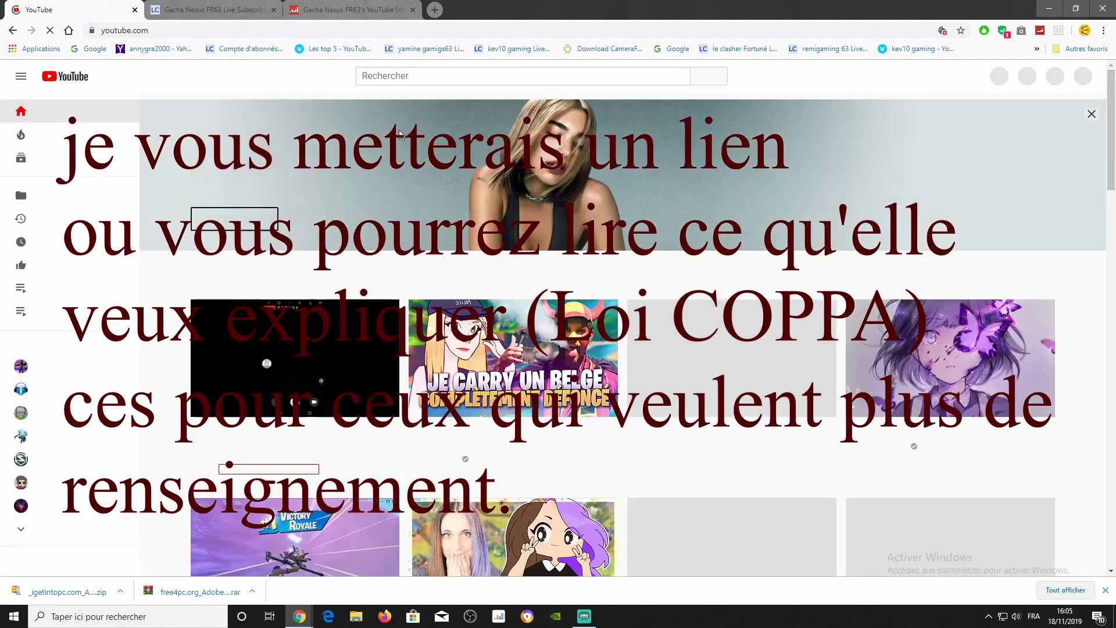
pyautogui.scroll(-4, 440, 119)
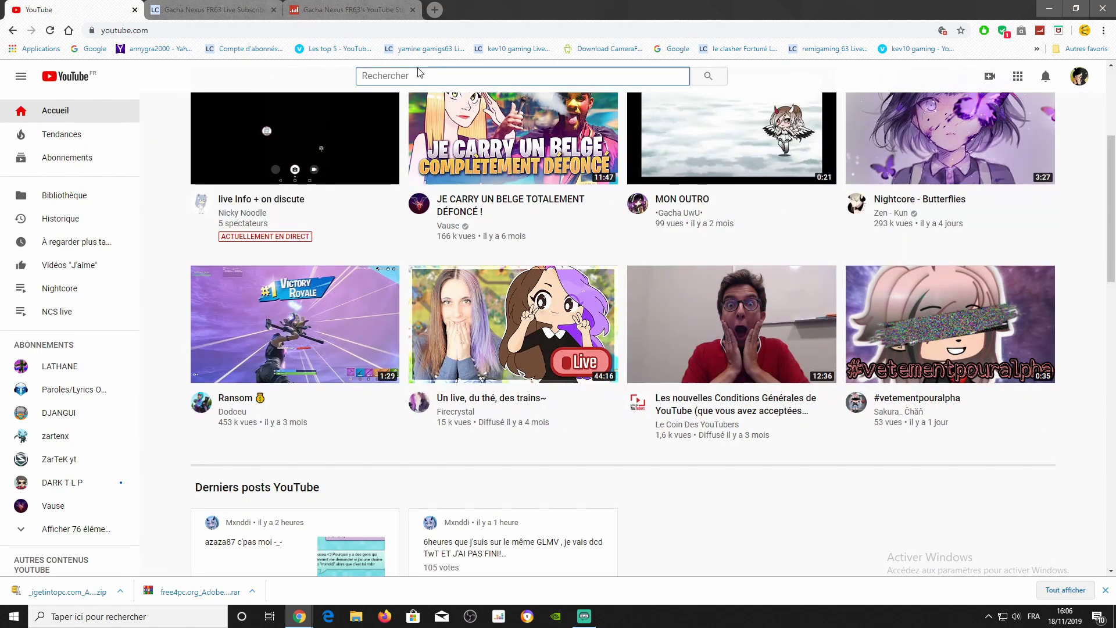
# - Search YouTube for "youtube creator"
pyautogui.write('yo')
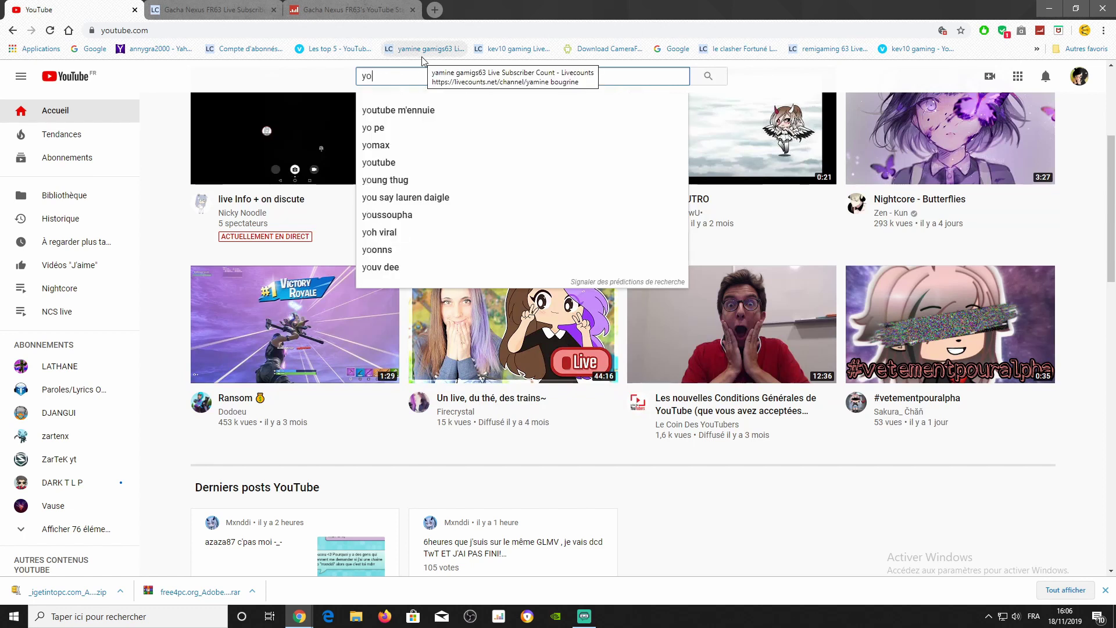
pyautogui.write('utu')
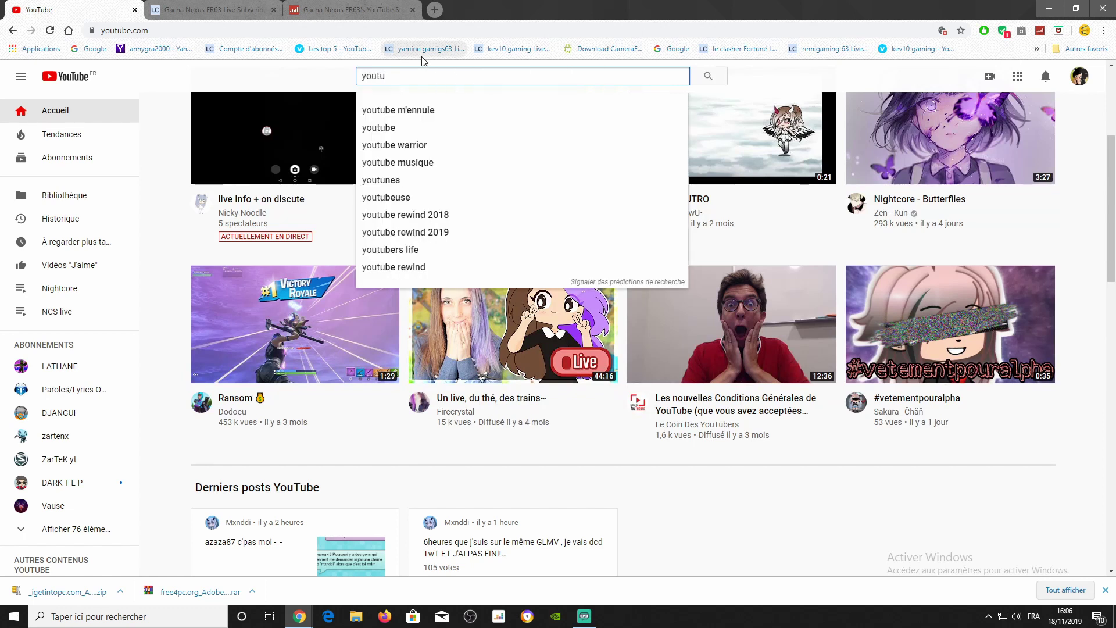
pyautogui.write('bn')
pyautogui.press('BackSpace')
pyautogui.press('BackSpace')
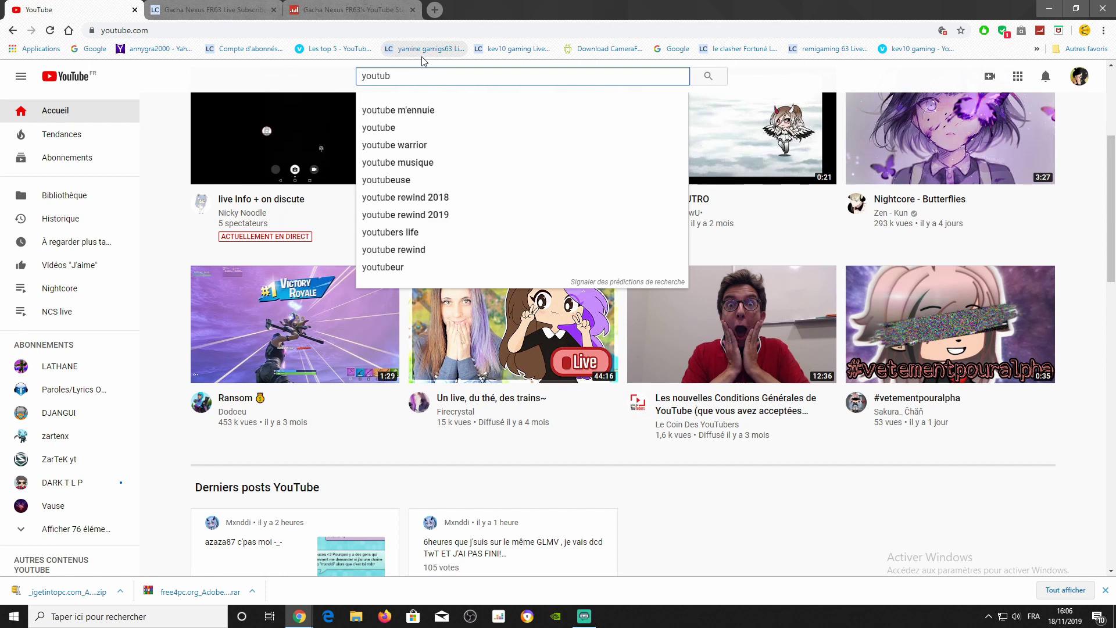
pyautogui.write('e creator')
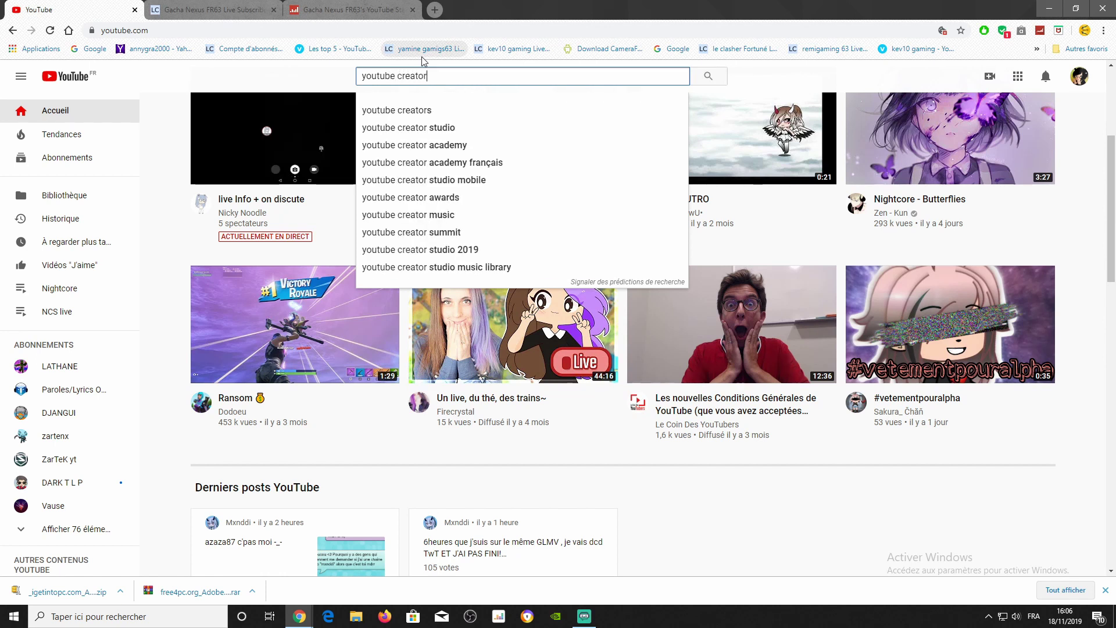
pyautogui.press('Return')
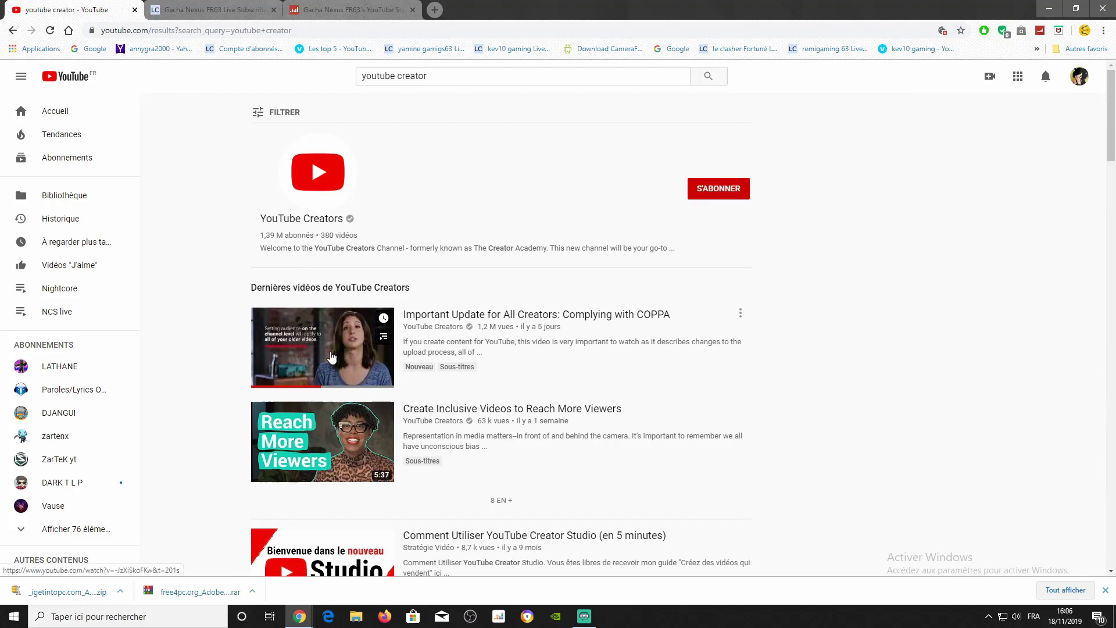
# - Open the YouTube Creators video on complying with COPPA, switch it briefly to full screen and leave it playing in the normal view
pyautogui.click(324, 359)
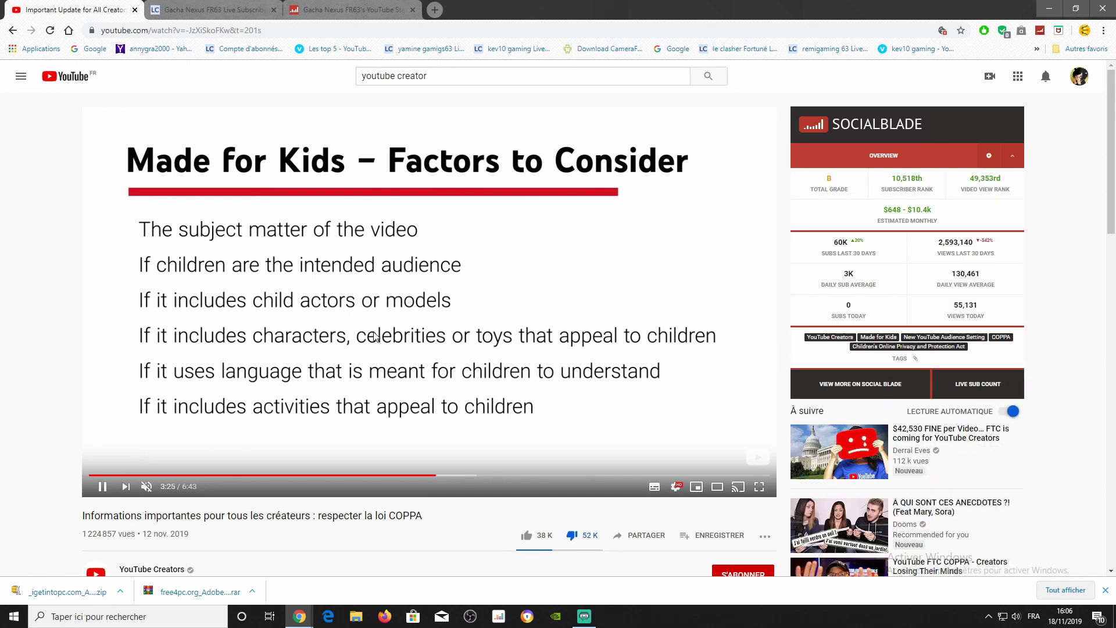
pyautogui.click(349, 367)
pyautogui.press('f')
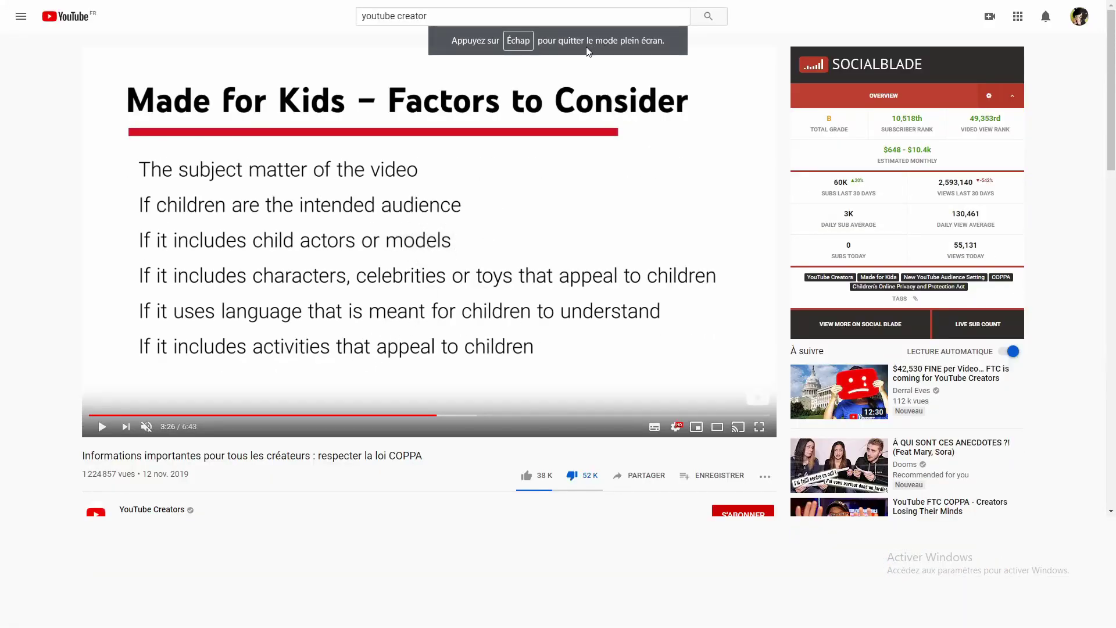
pyautogui.click(662, 306)
pyautogui.press('Escape')
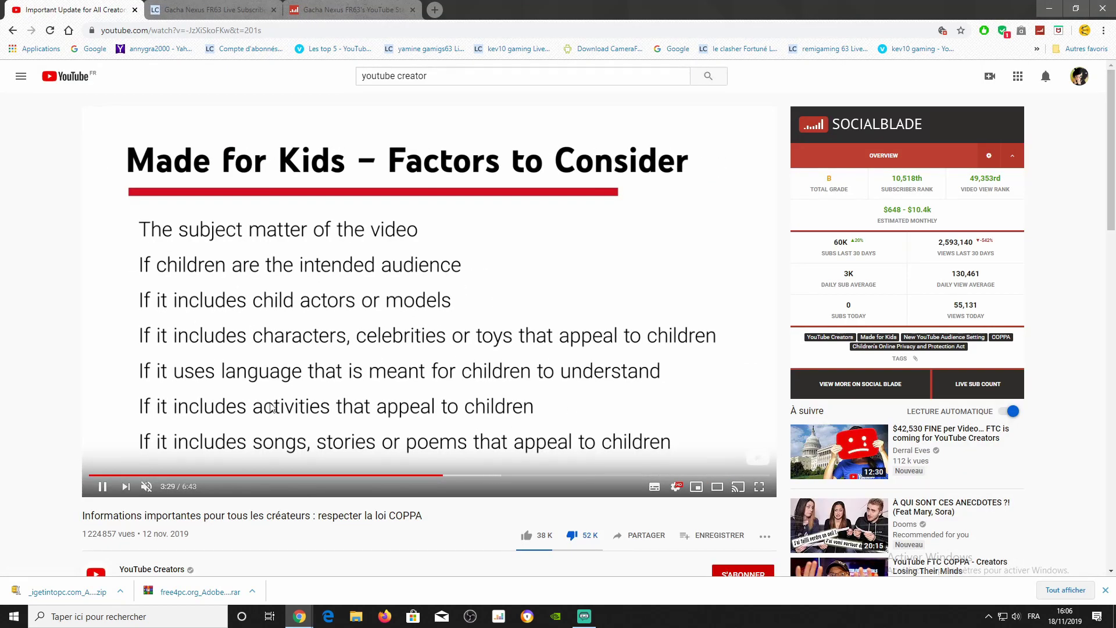
pyautogui.scroll(-1, 271, 407)
pyautogui.click(652, 430)
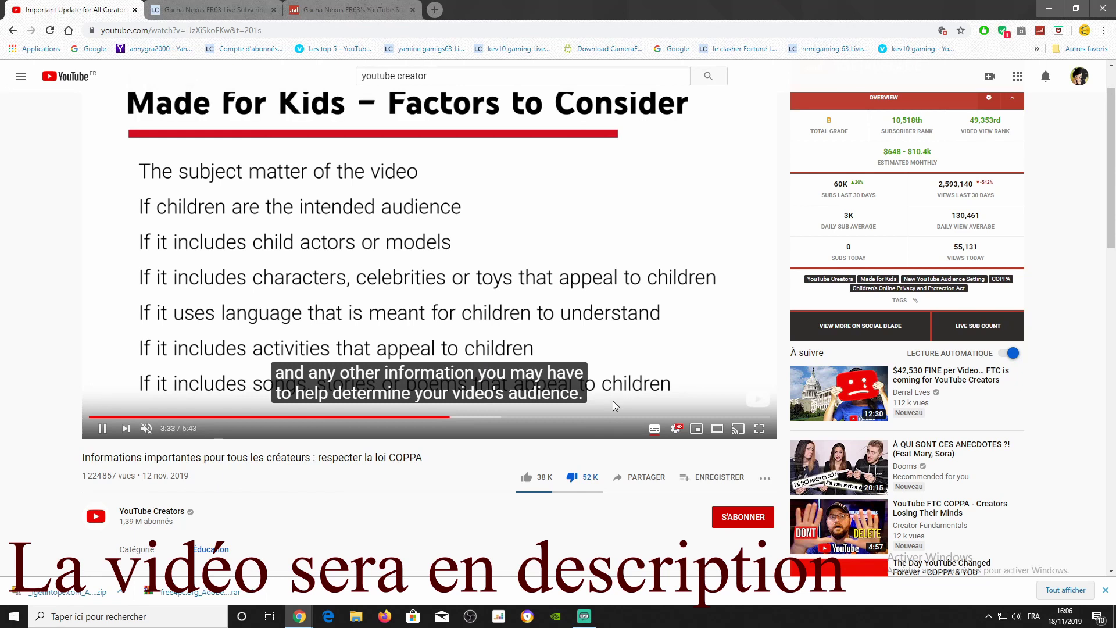
pyautogui.click(659, 433)
pyautogui.rightClick(655, 430)
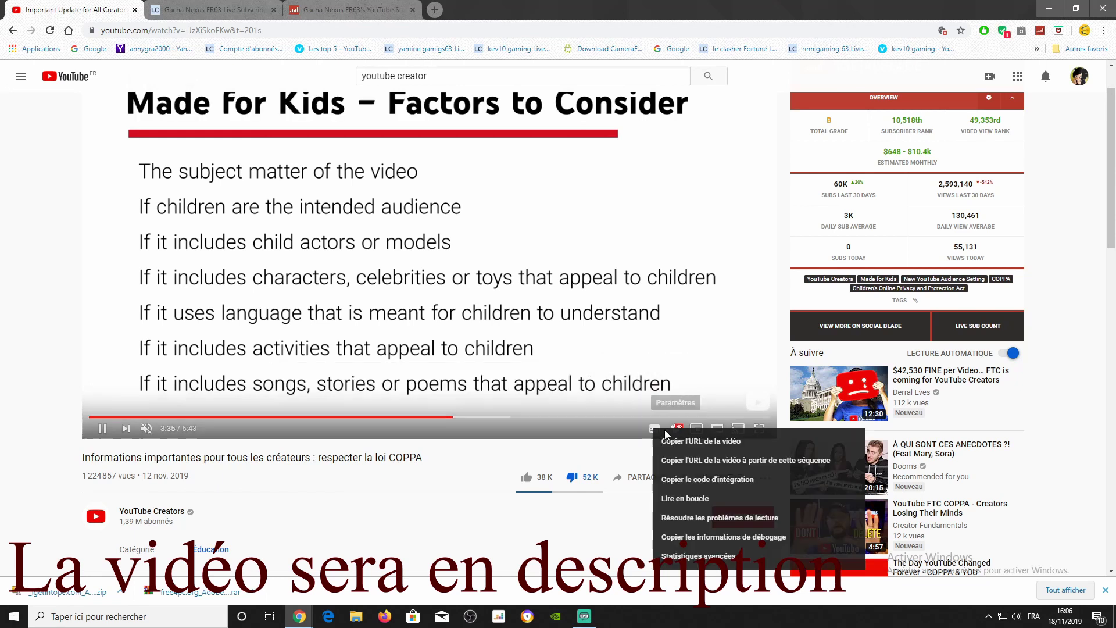
# - Set the subtitles of the YouTube Creators COPPA video to French (Français) in the player settings
pyautogui.scroll(1, 657, 396)
pyautogui.click(676, 440)
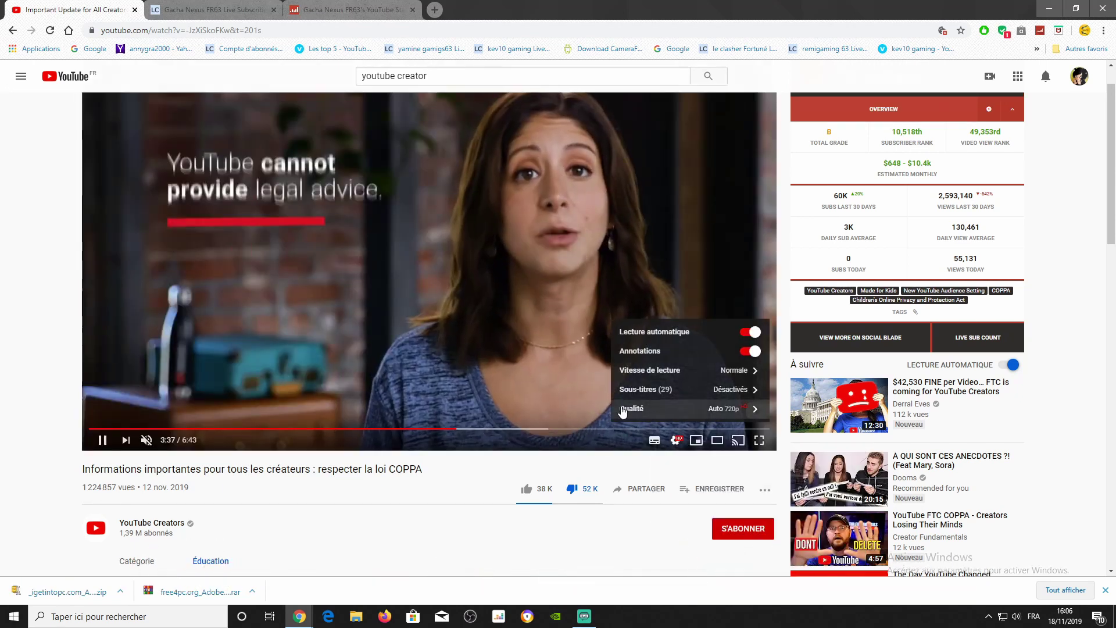
pyautogui.click(667, 389)
pyautogui.scroll(1, 667, 395)
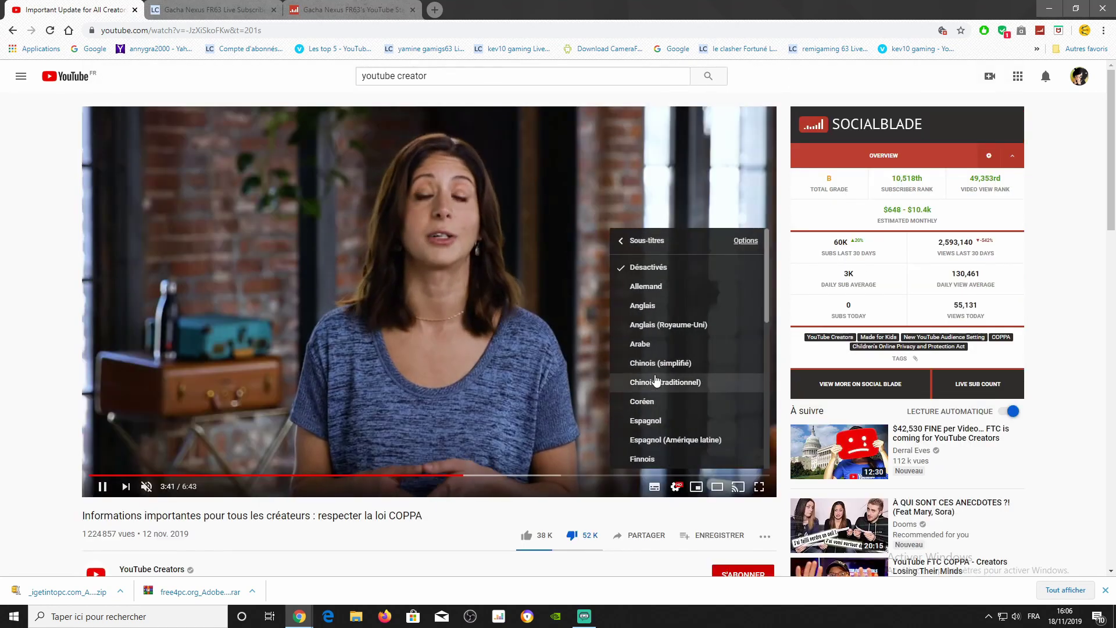
pyautogui.scroll(-1, 655, 441)
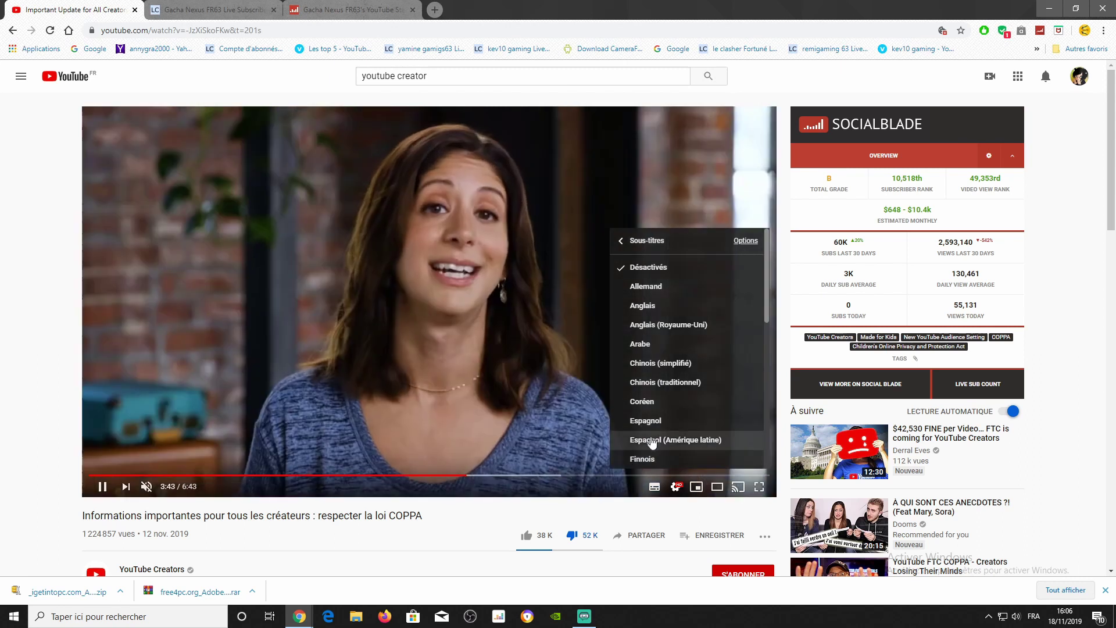
pyautogui.click(643, 420)
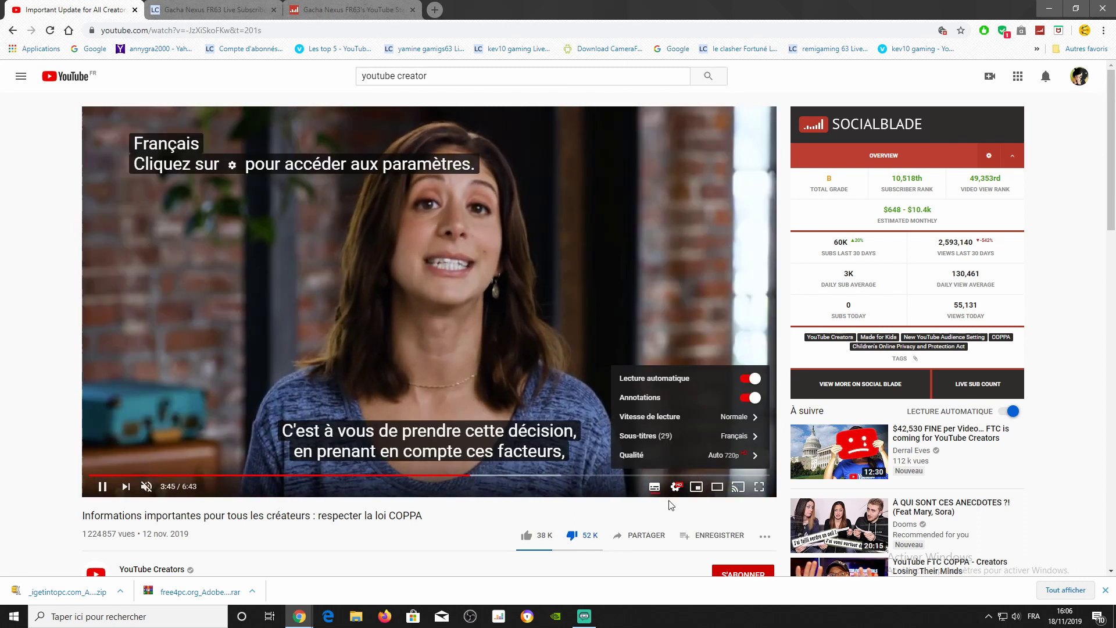